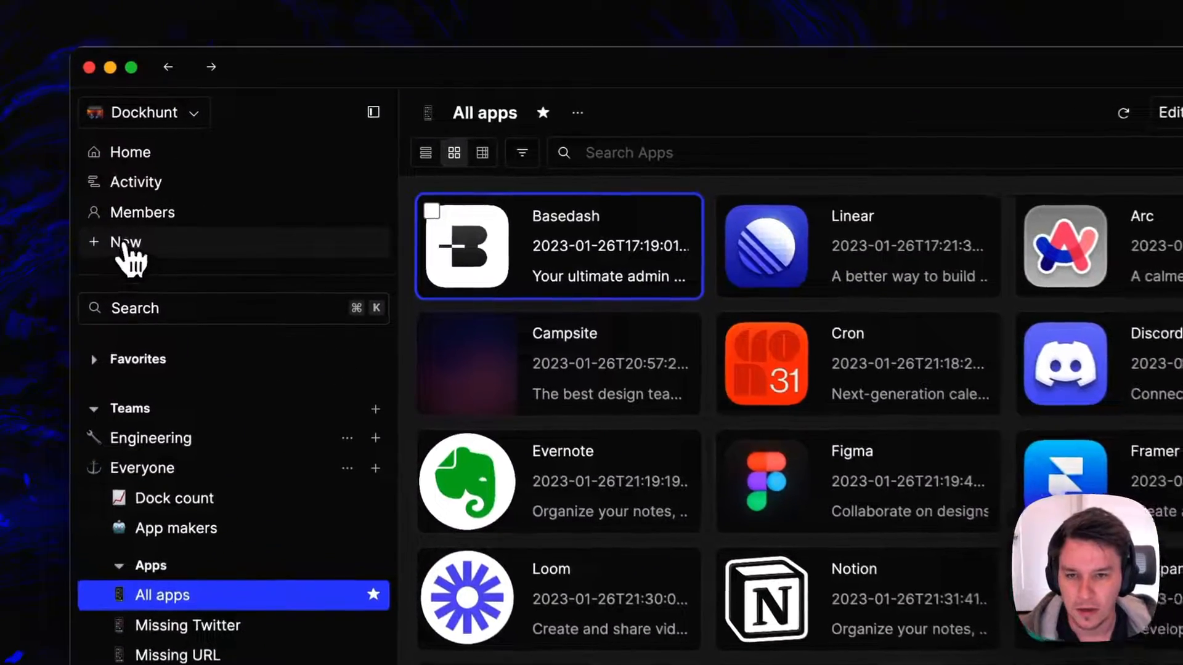
Create a new query on the Dockhunt connection
left_click(210, 166)
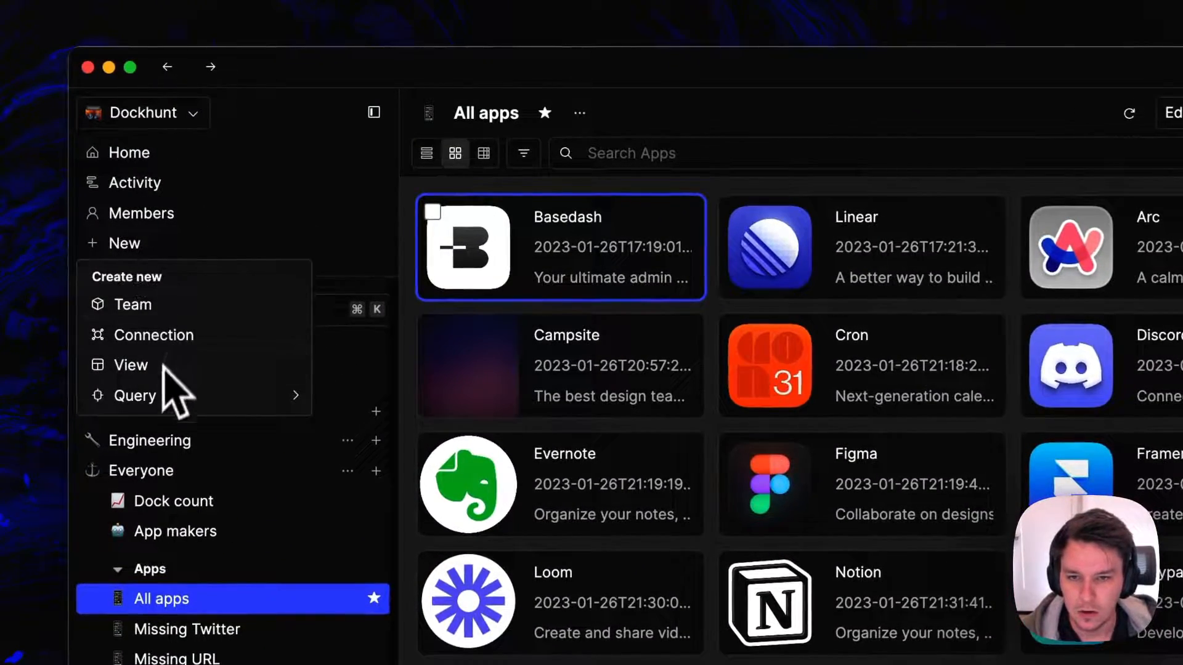
mouse_move(170, 398)
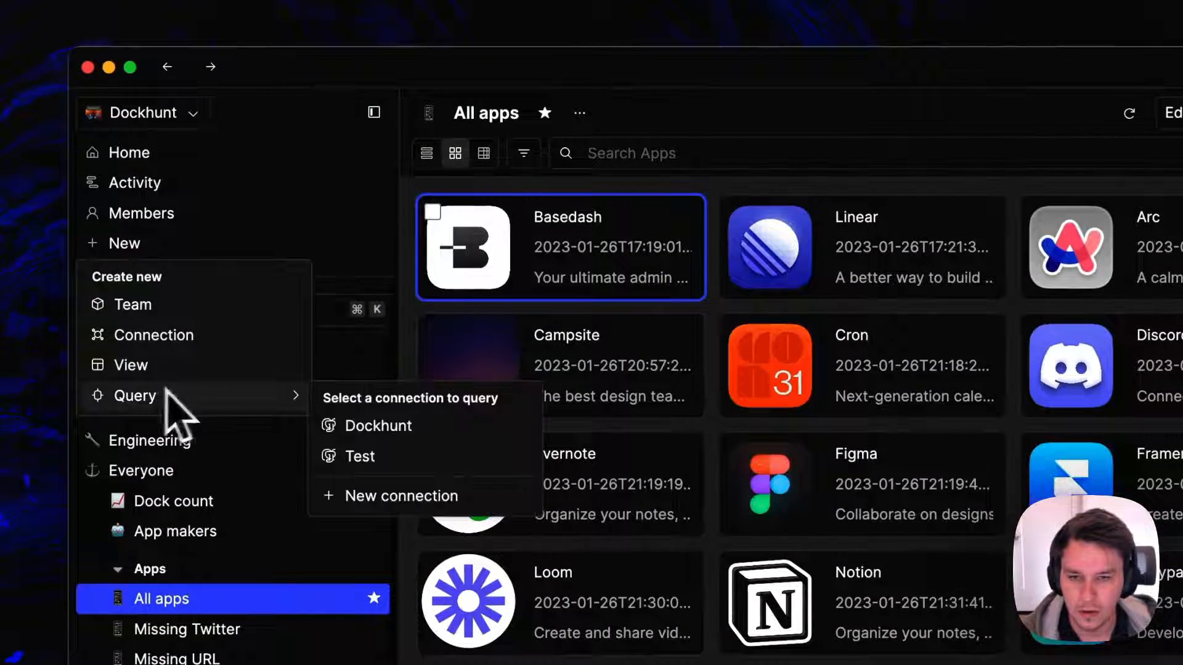
left_click(378, 428)
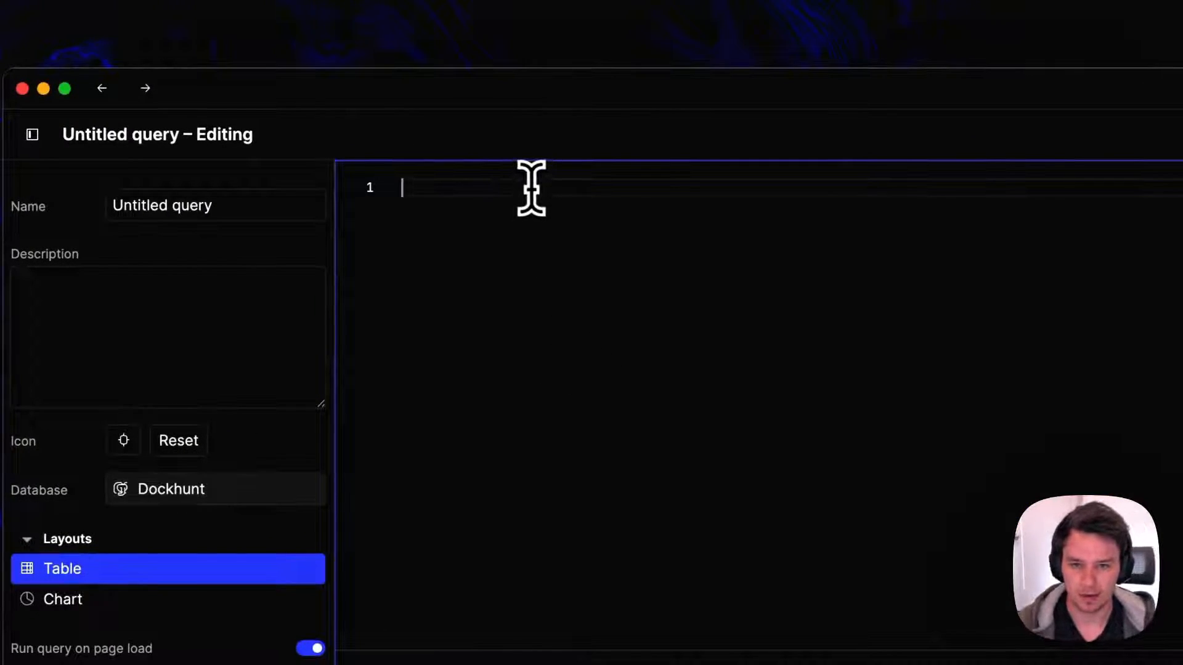
Write a SELECT clause with the "appId" column and count(*) on separate indented lines
type("Select")
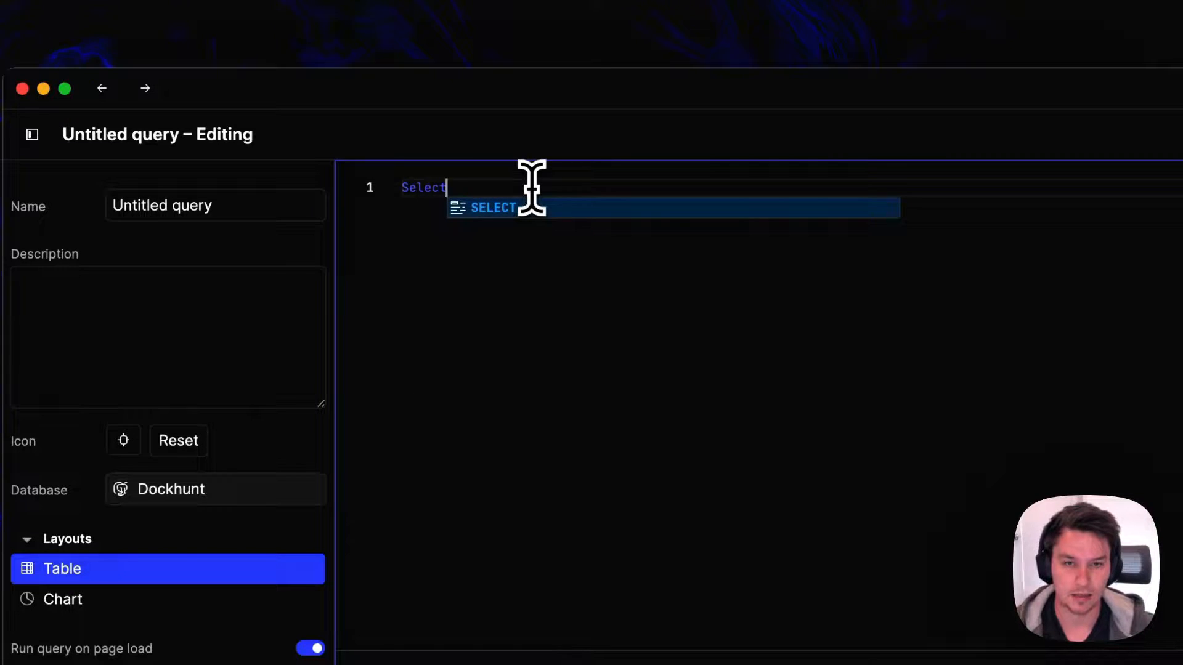
key("Return")
key("Return")
type("app")
key("Return")
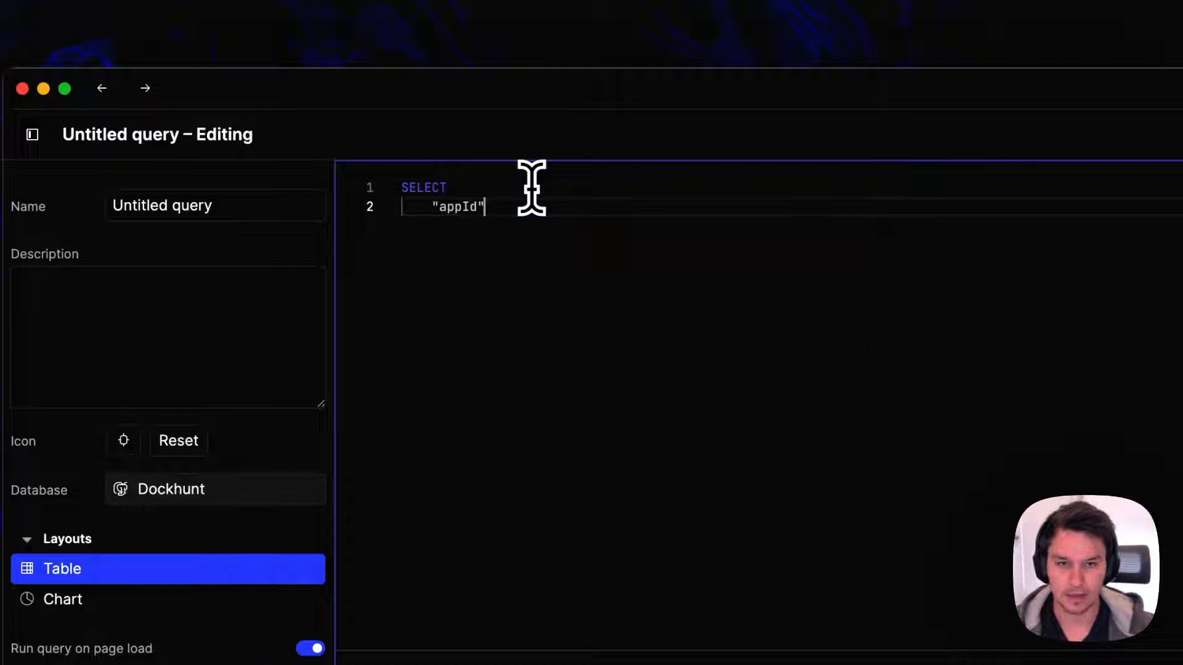
key("Return")
type("coun")
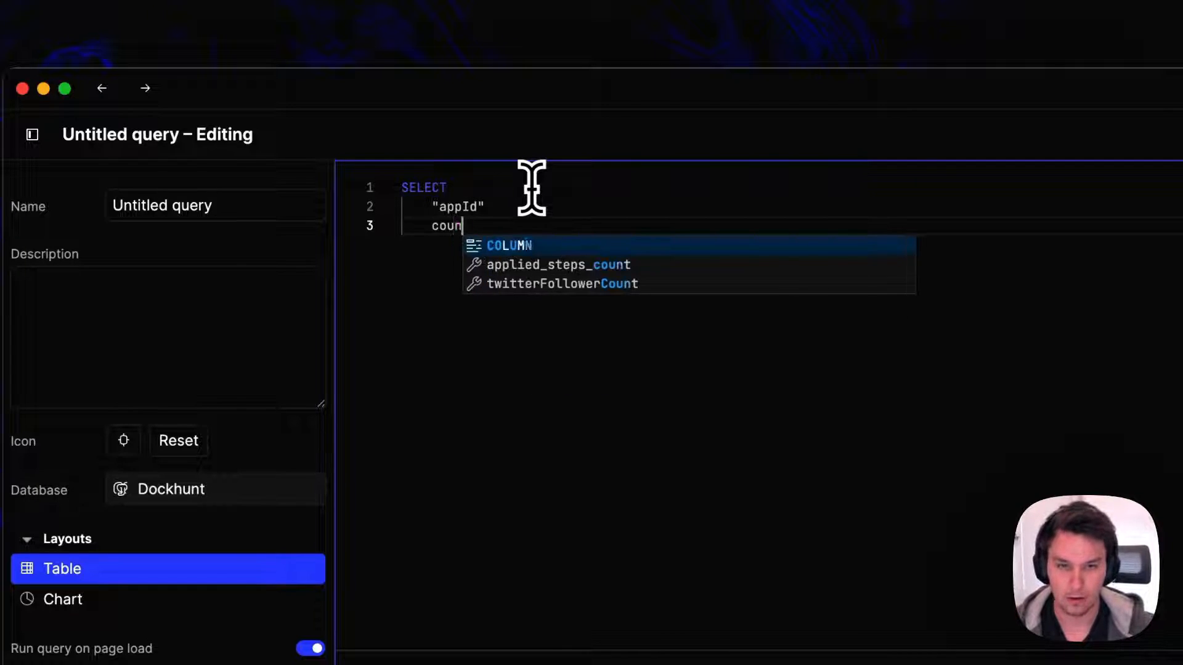
type("t(*")
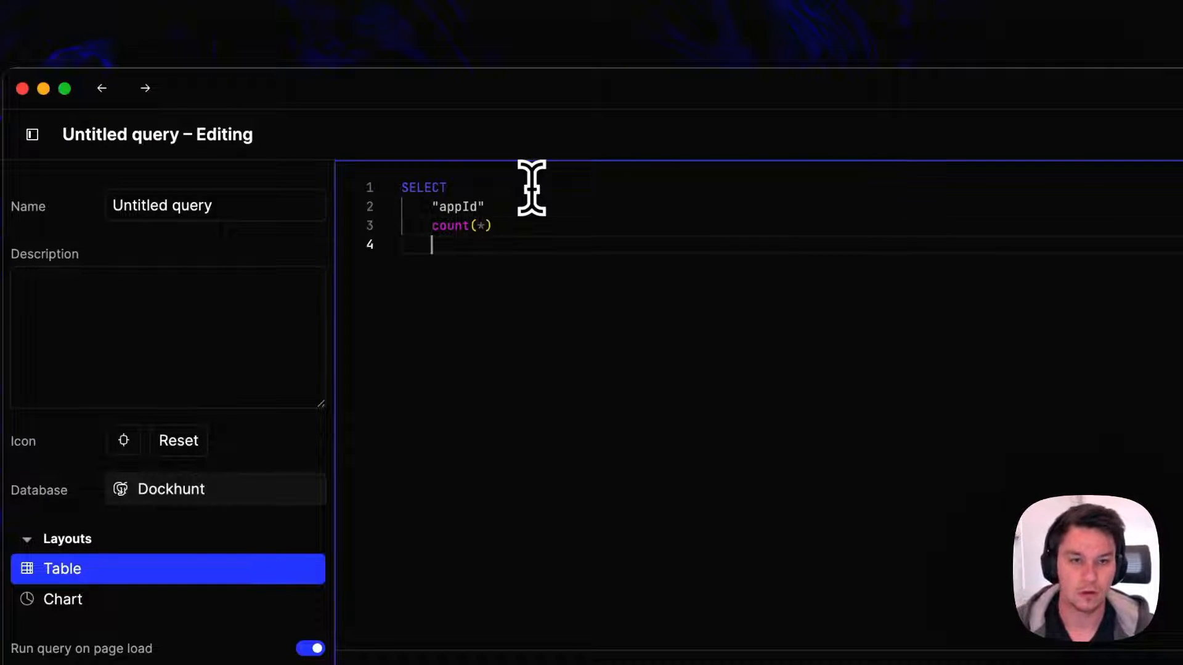
Add an unindented from clause that reads from the "DockItem" table
key("Return")
key("BackSpace")
key("BackSpace")
type("from D")
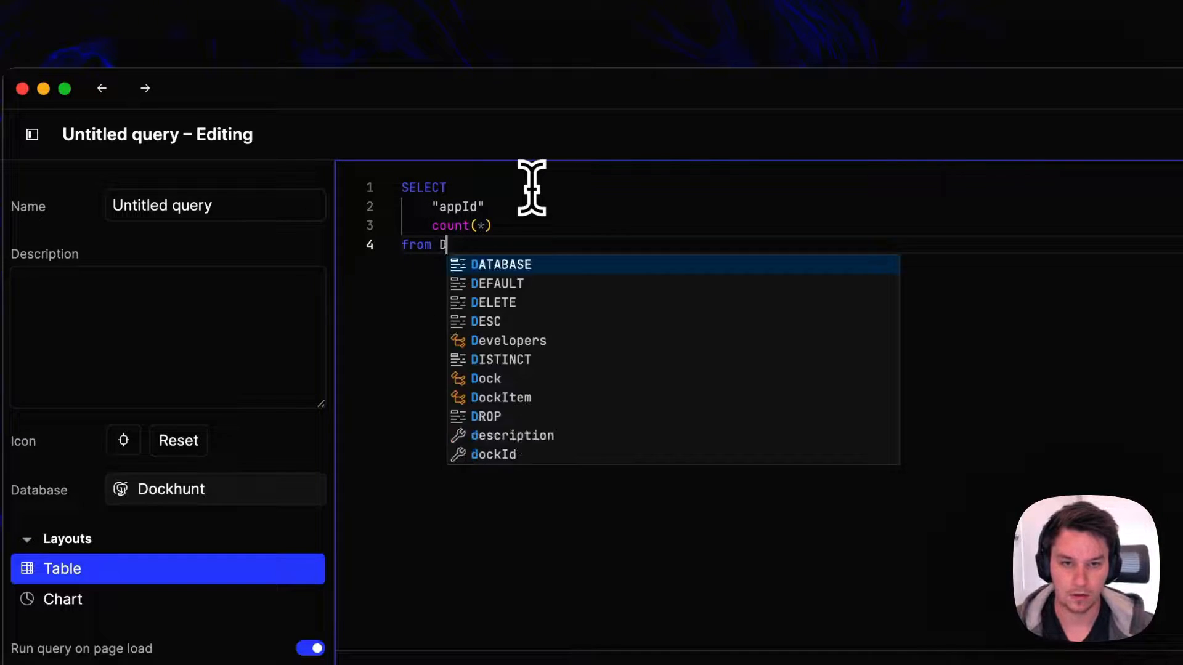
type("ock")
key("Return")
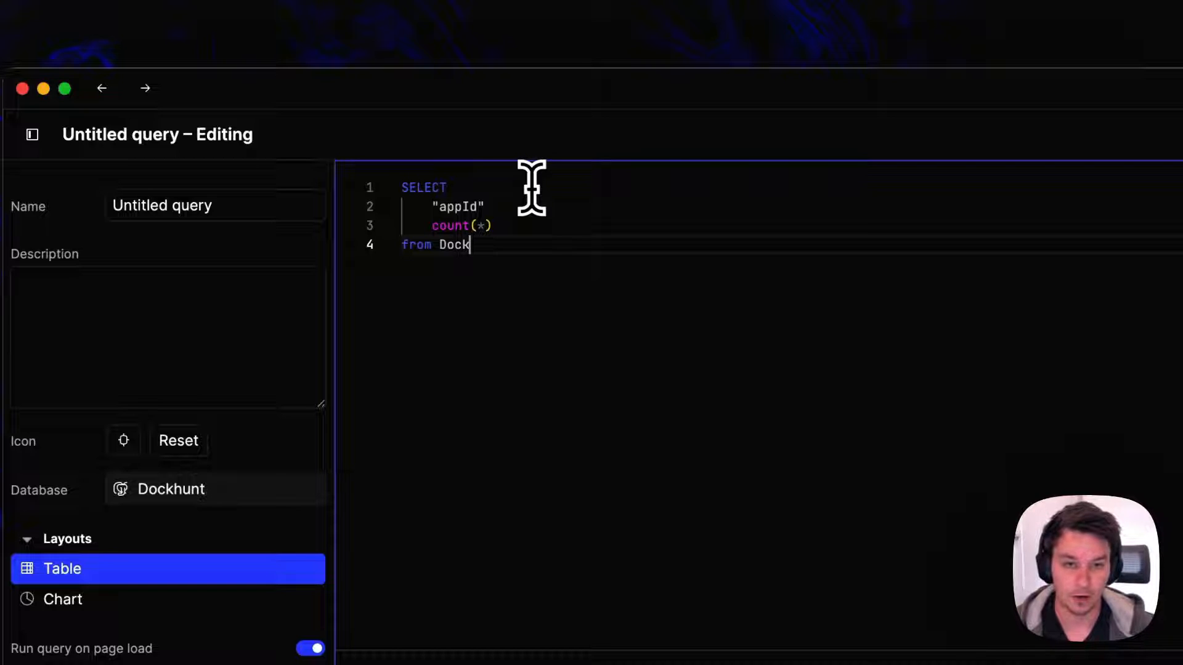
type("kI")
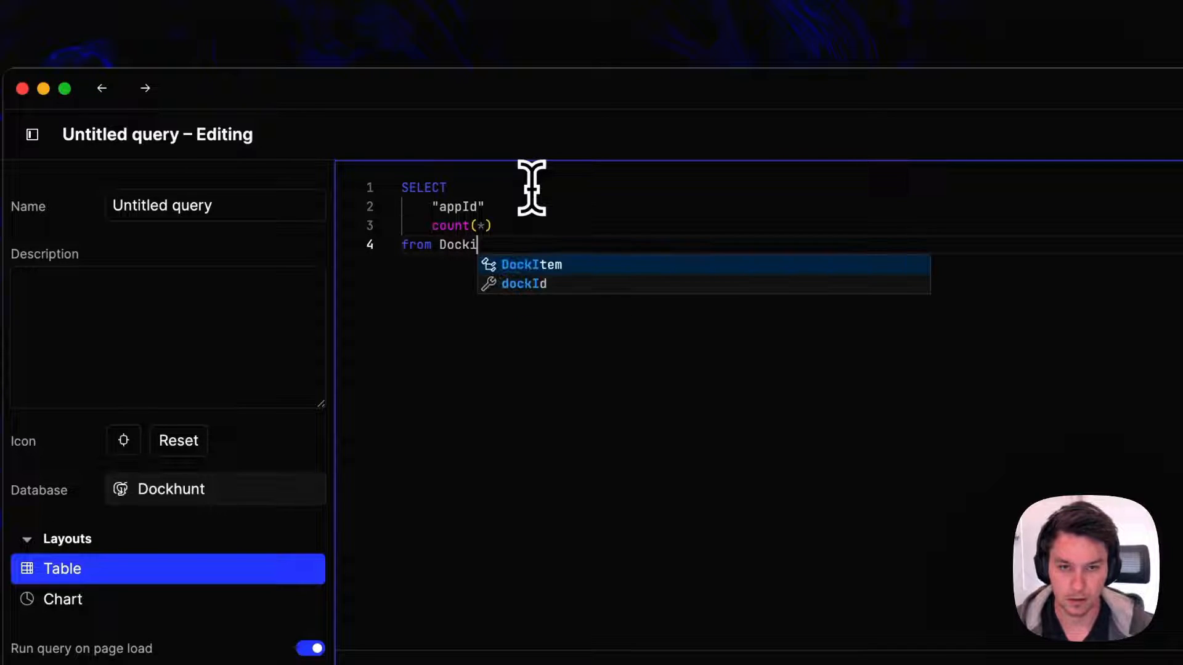
key("Return")
key("Return")
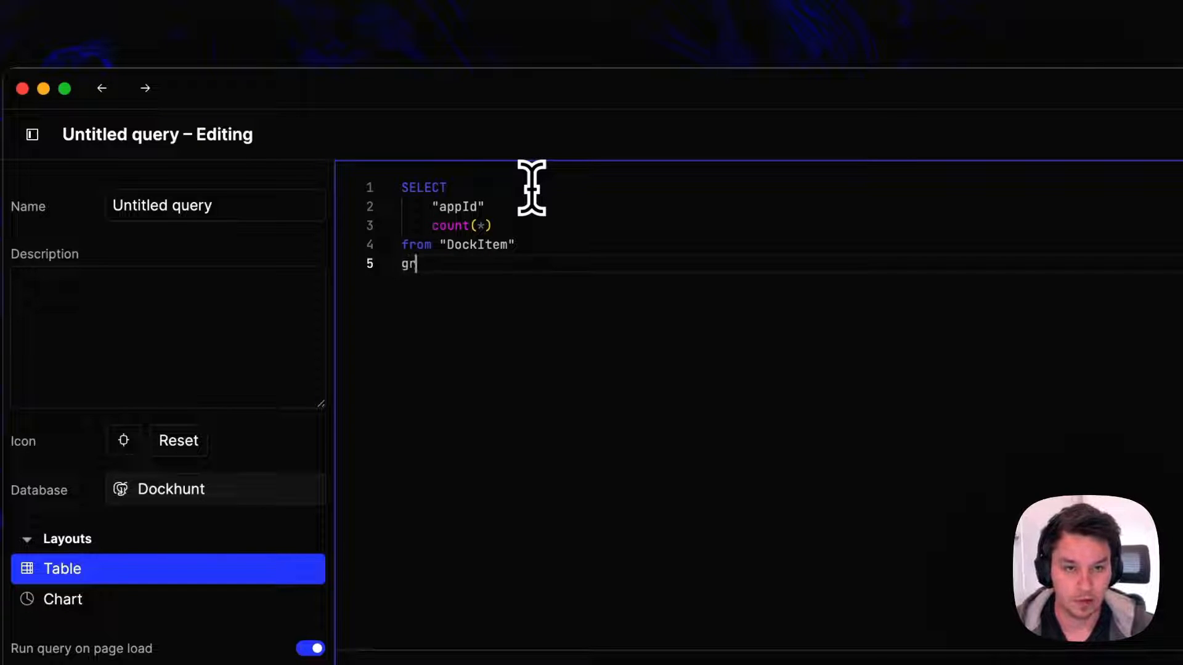
Group the query by "appId" and order it by count(*) desc
type("group by app")
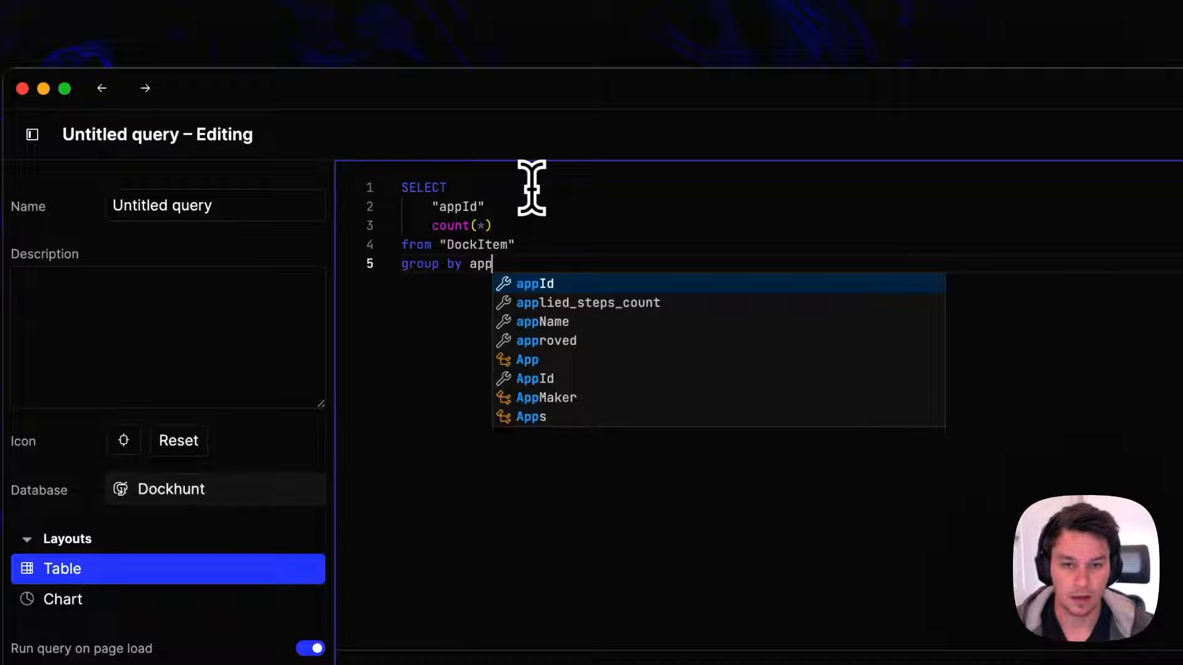
key("Return")
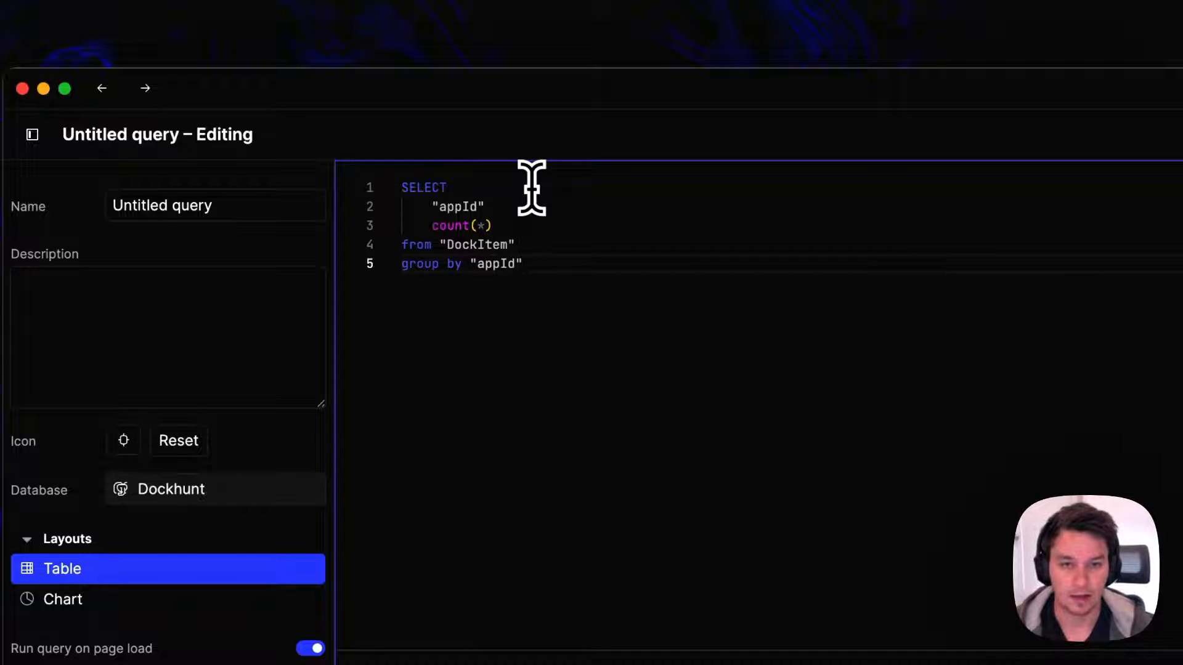
type("order ")
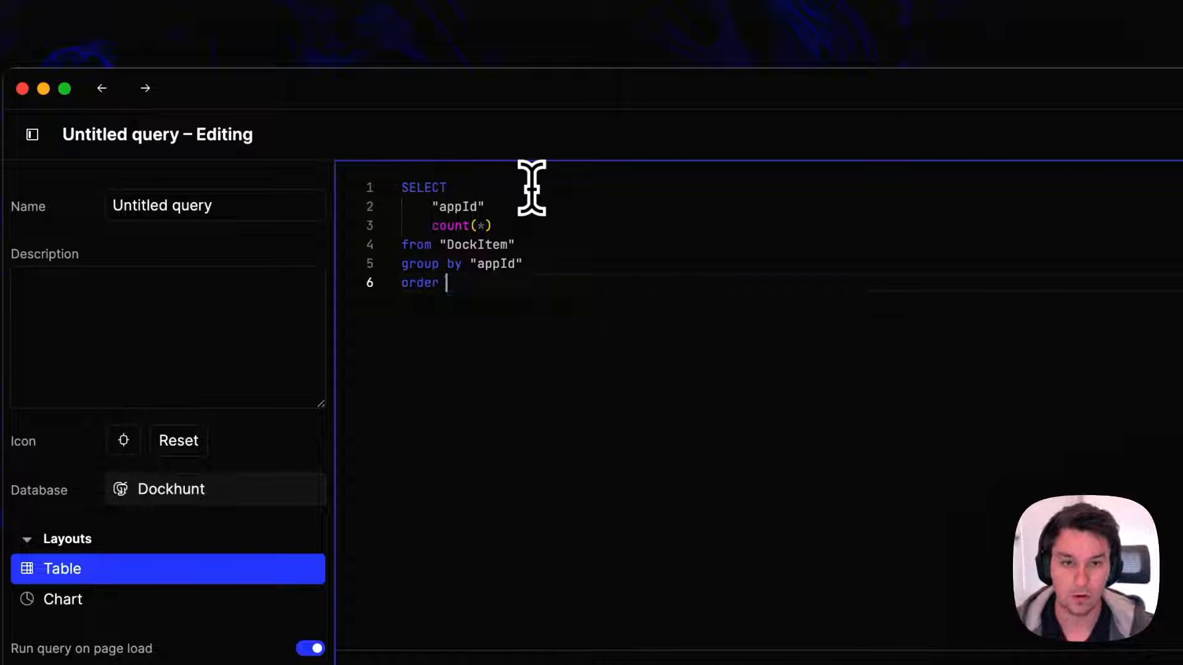
type("by count(*) ")
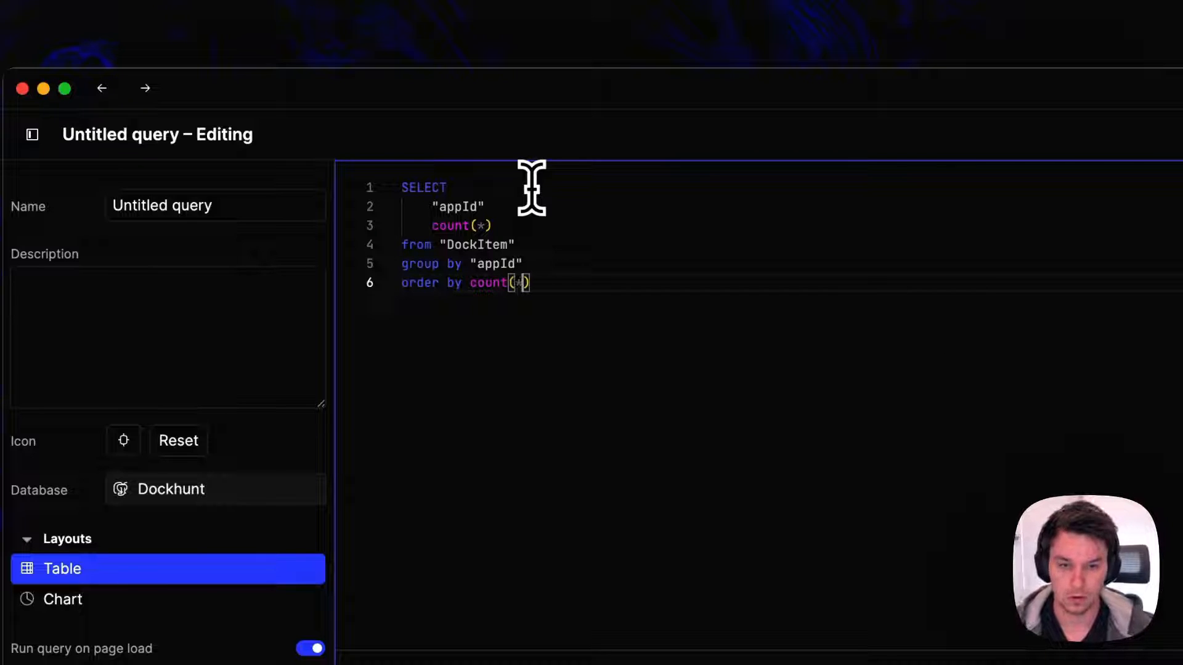
type("desc")
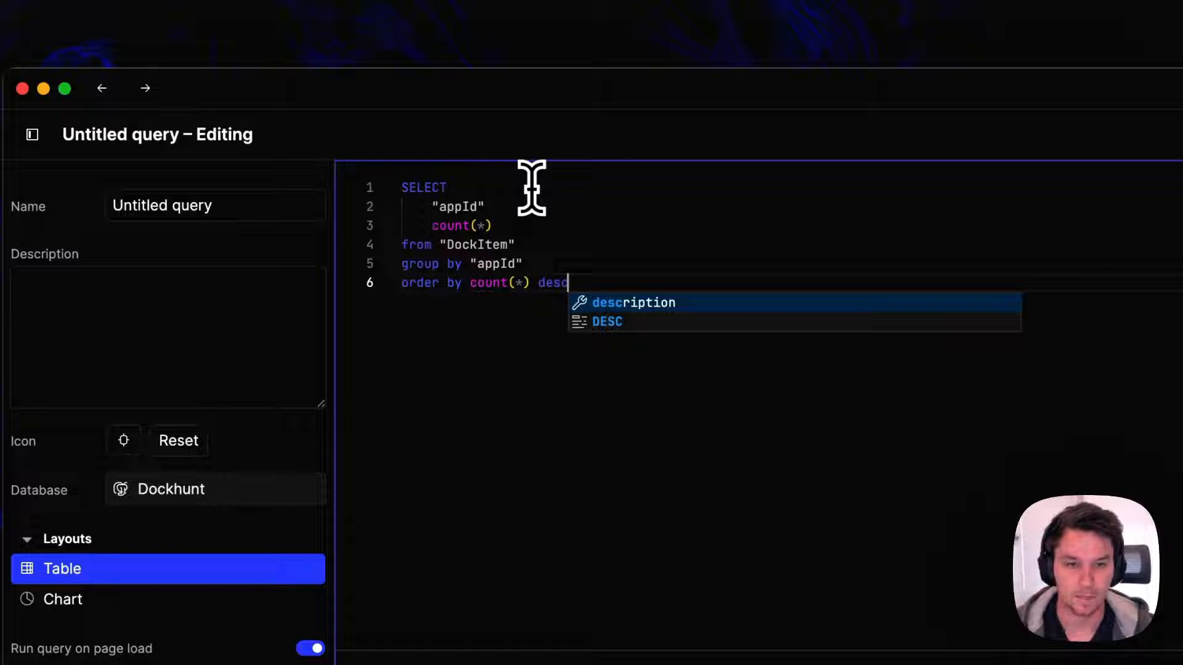
key("Return")
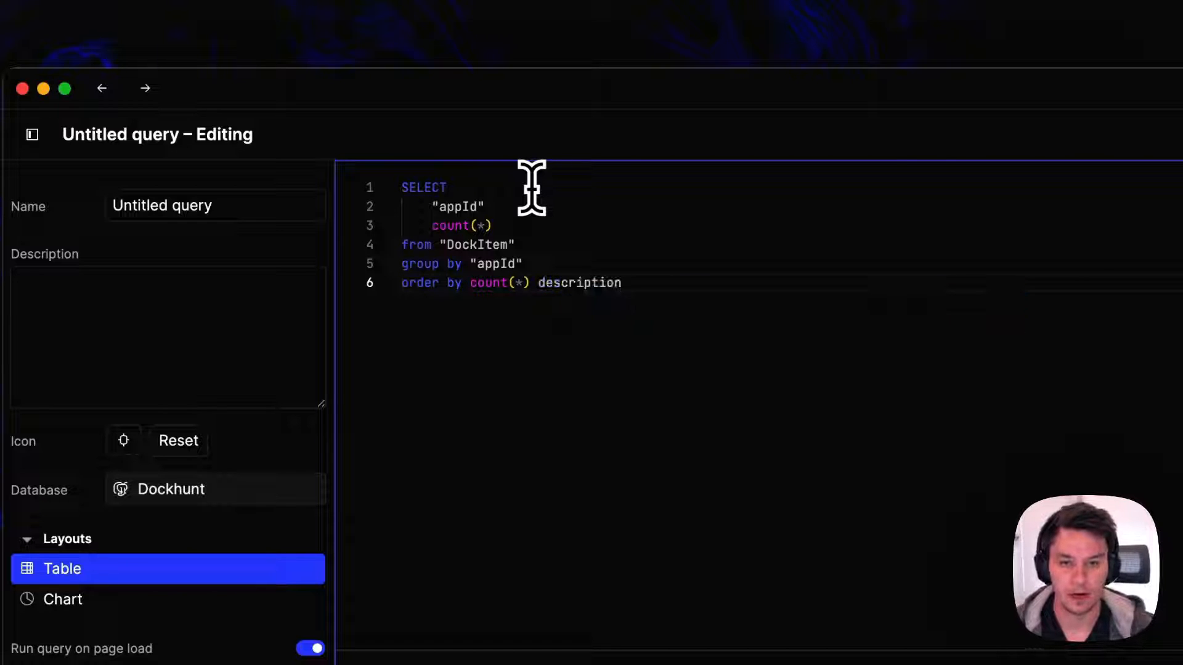
type("c")
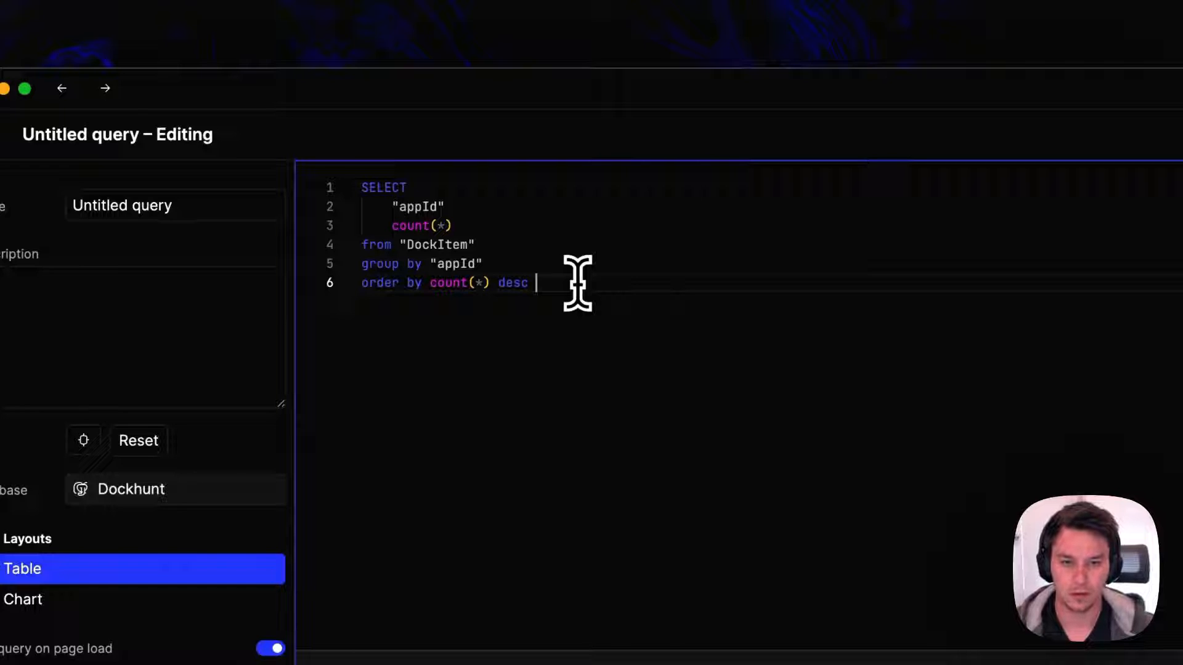
Limit the query to 20 rows and add the missing comma after "appId" in the SELECT list
key("Return")
type("limit 20")
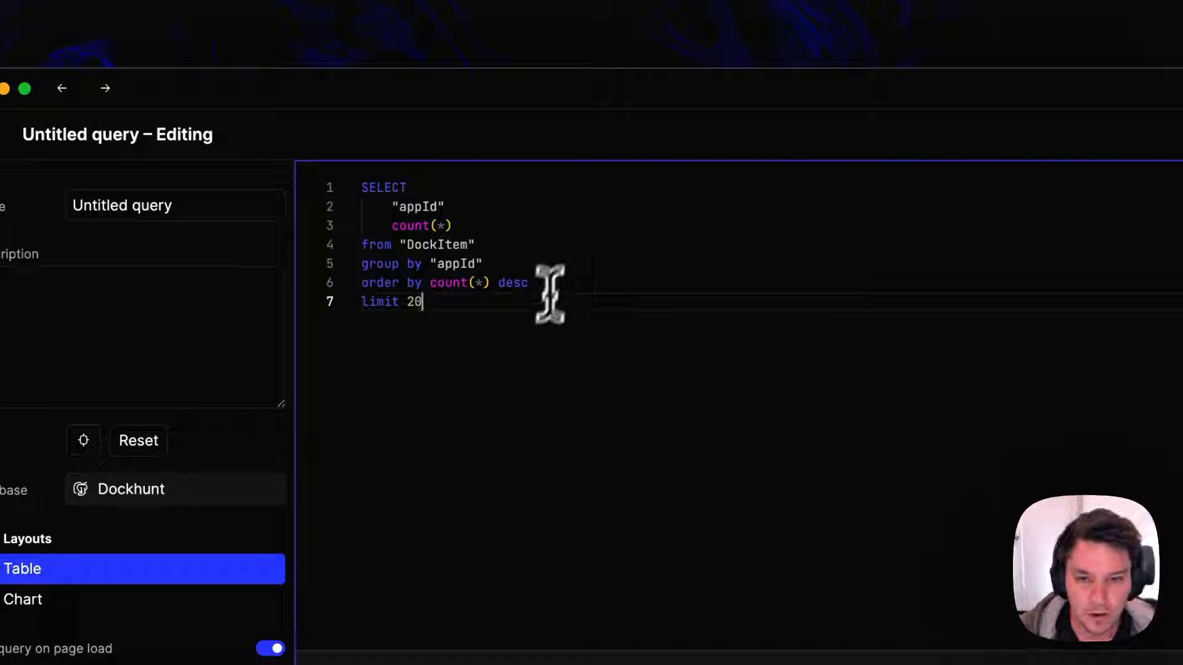
left_click(537, 203)
type(",")
key("Down")
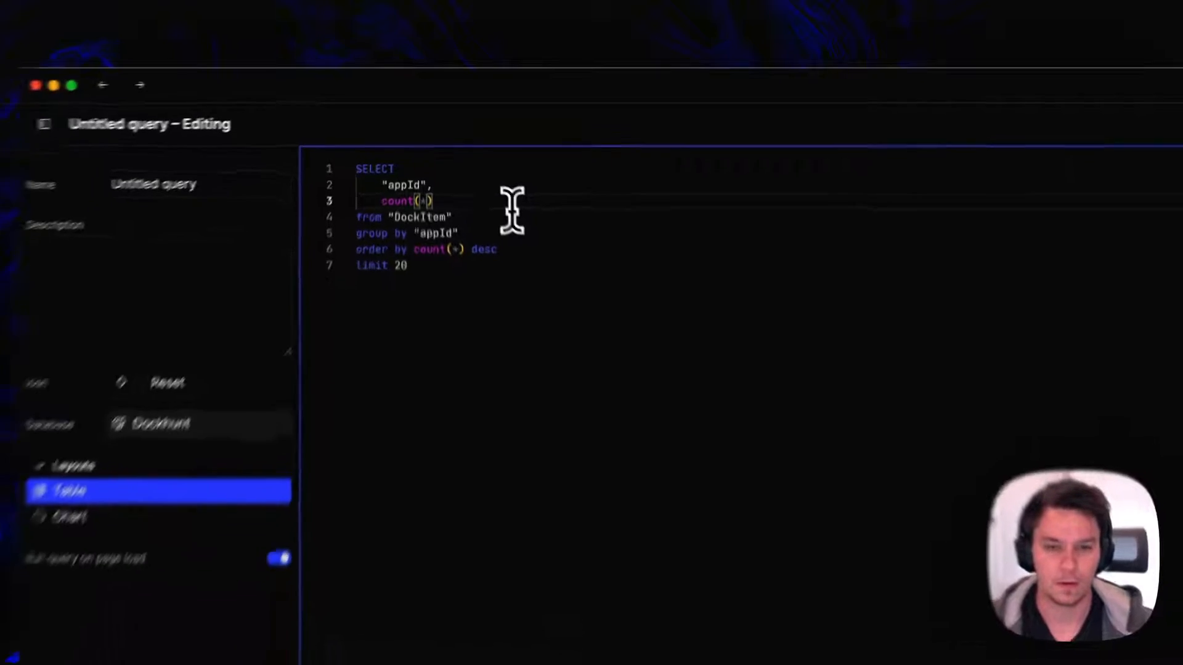
Run the query and examine the App ID and Count values of the first result row
key("super+Return")
left_click_drag(431, 368, 488, 387)
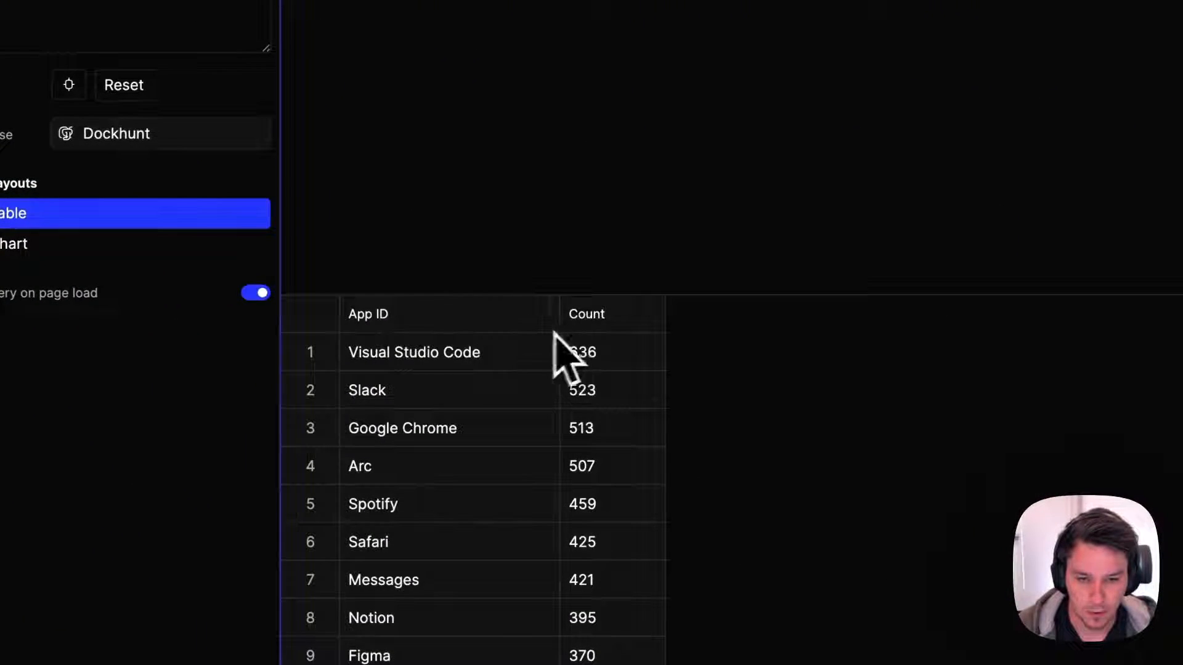
left_click(434, 357)
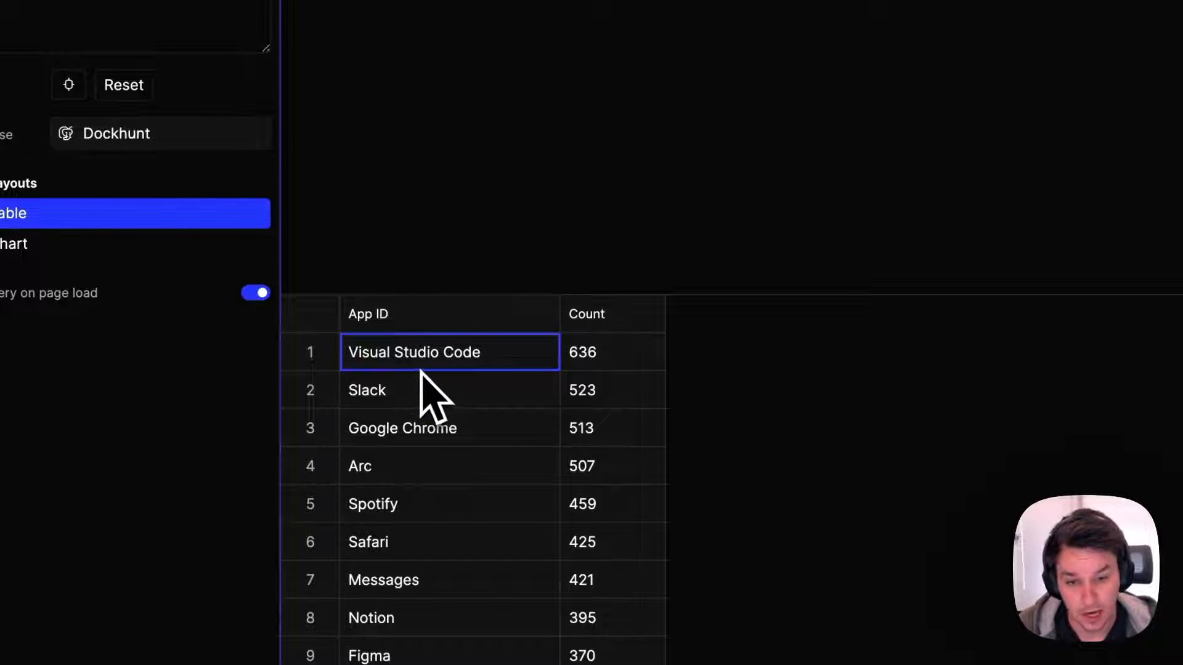
left_click(599, 355)
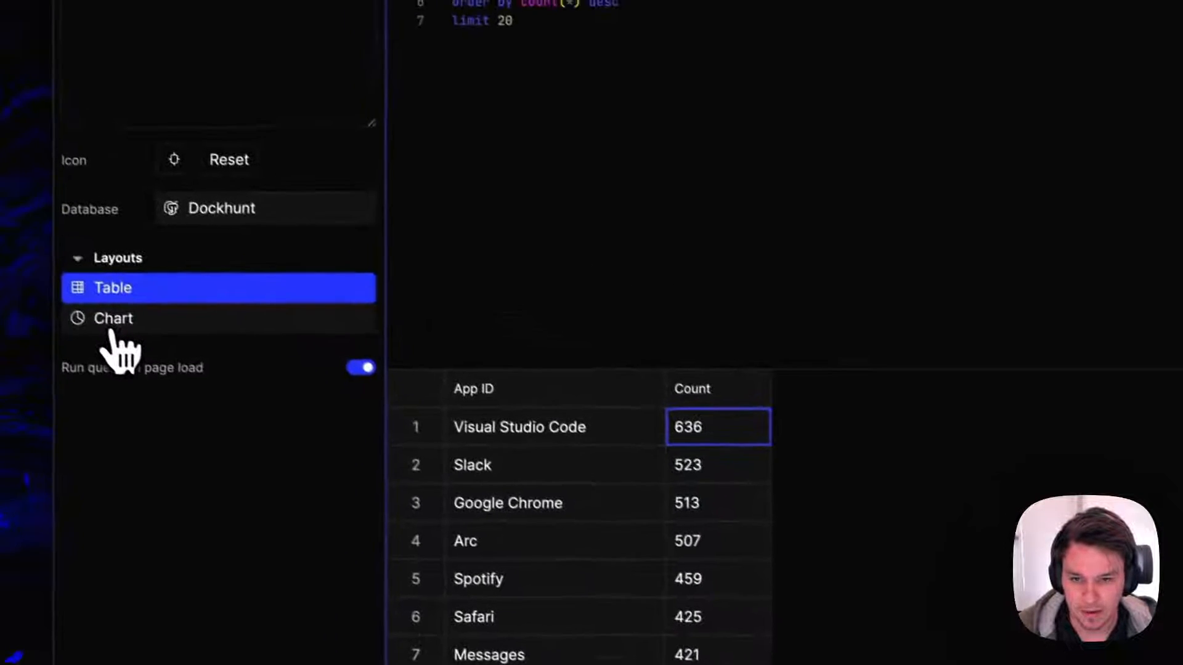
Save the query as "App leaderboard" with the chart layout
left_click(113, 339)
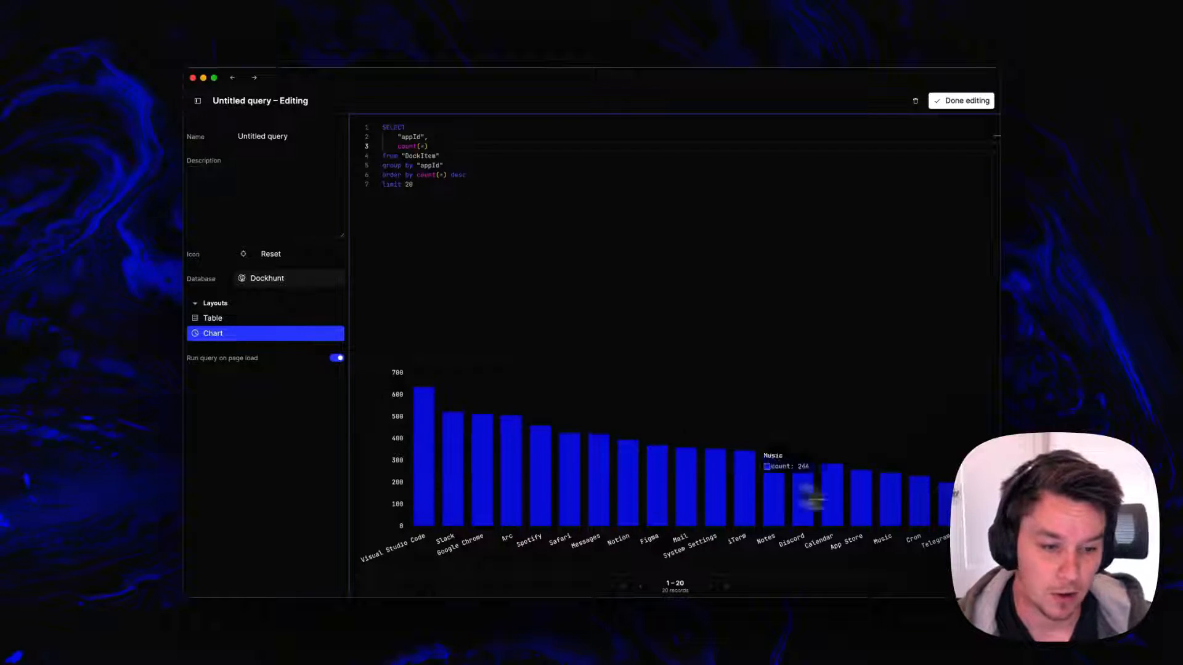
triple_click(302, 141)
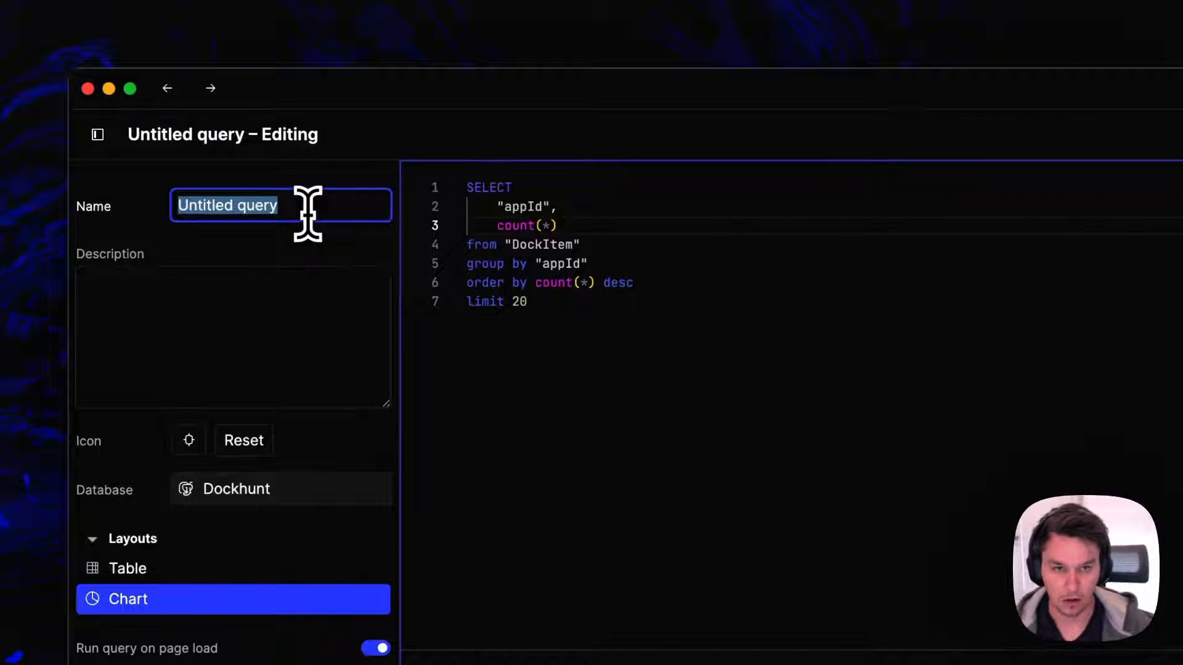
type("App leaderboar")
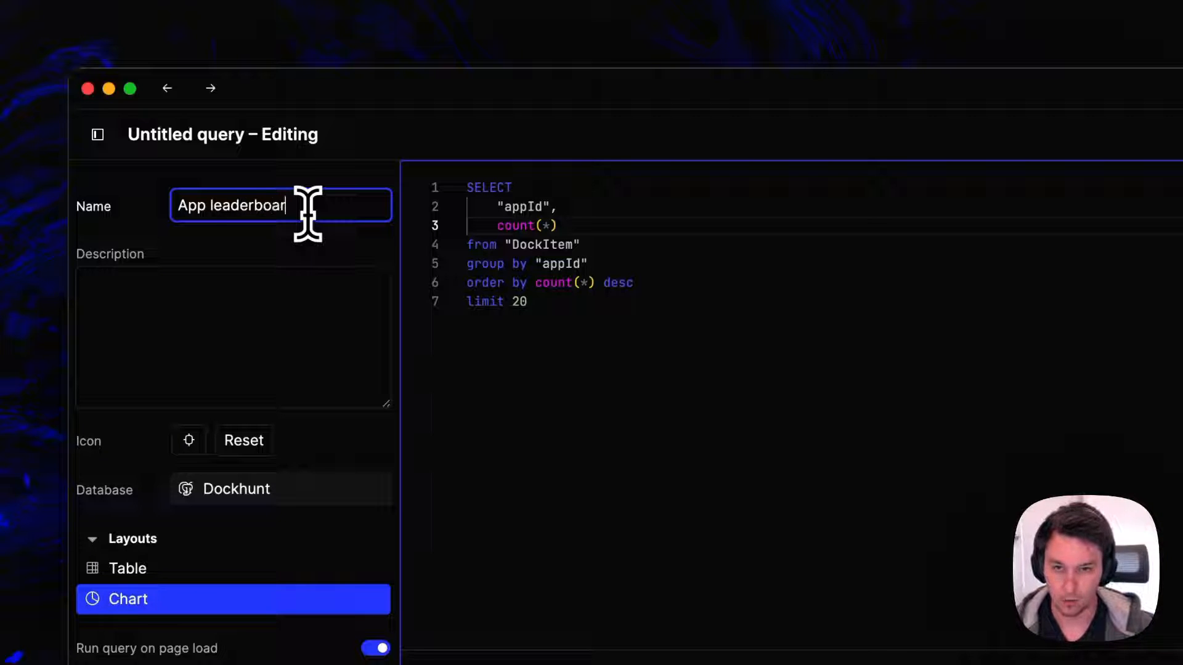
left_click(1100, 134)
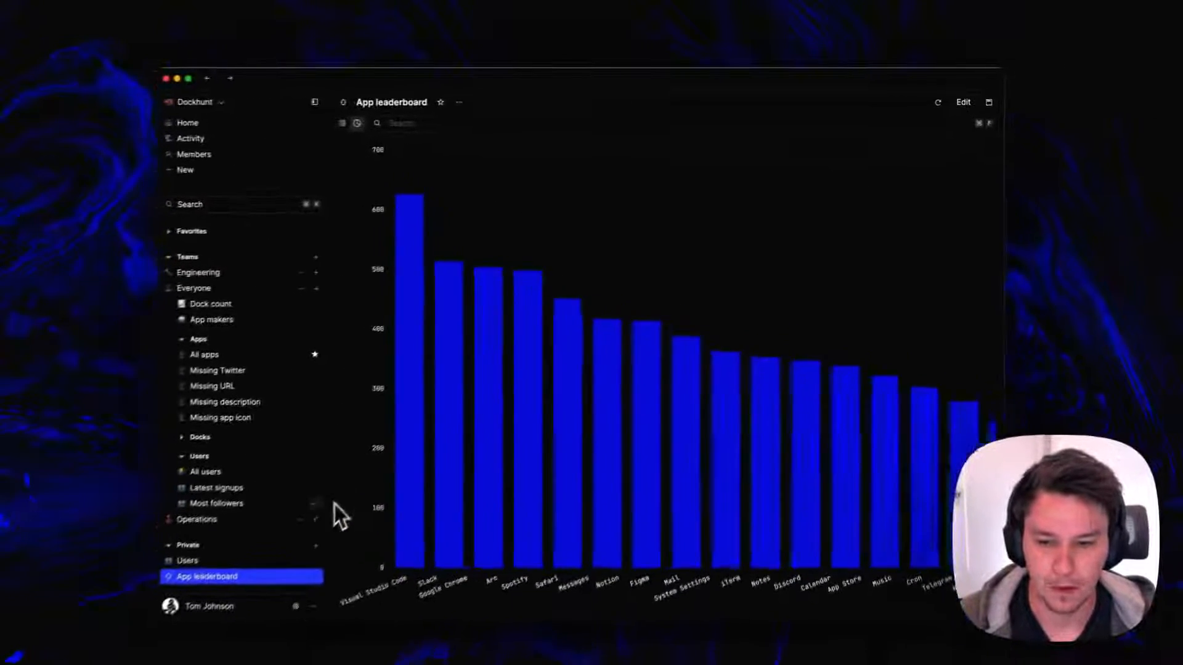
Set the App leaderboard query's icon to the rising chart emoji
scroll(241, 571, "down", 5)
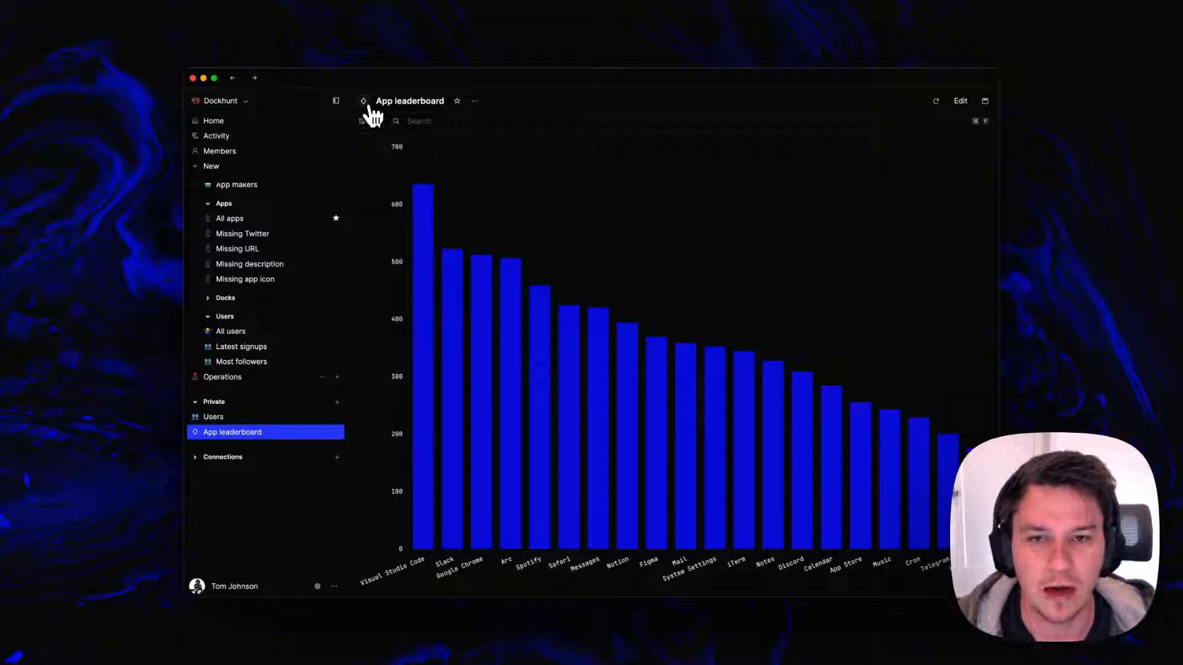
left_click(365, 102)
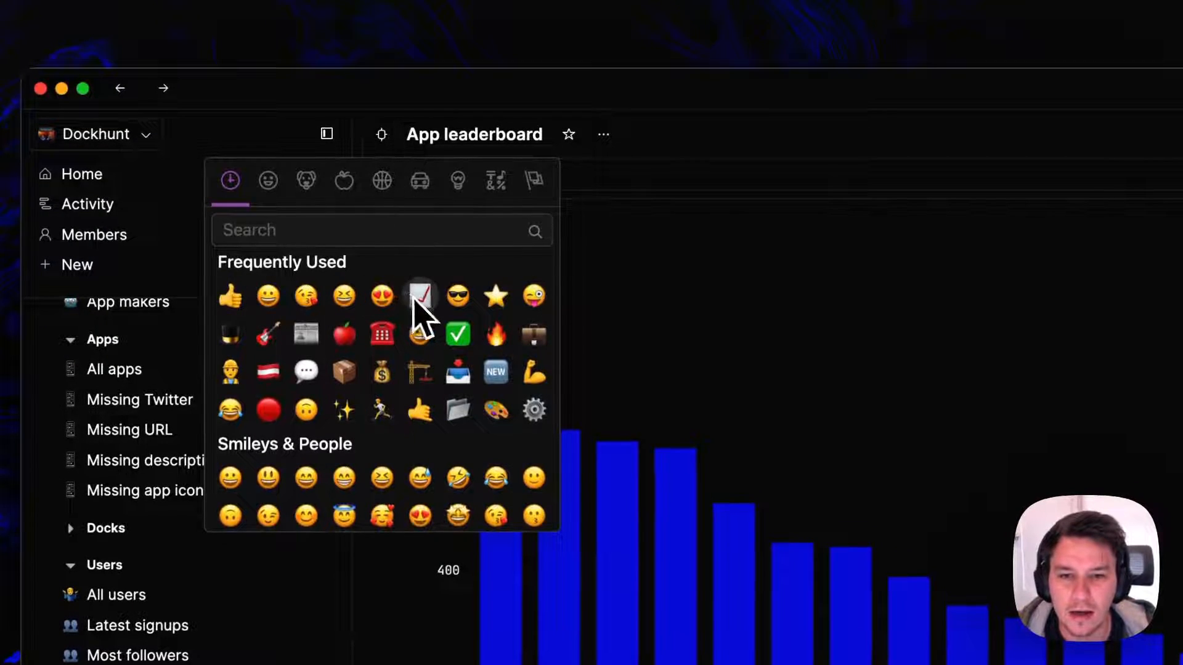
left_click(421, 296)
Move the App leaderboard query to the Everyone team and place it in the Apps folder
left_click(603, 135)
mouse_move(638, 170)
left_click(609, 231)
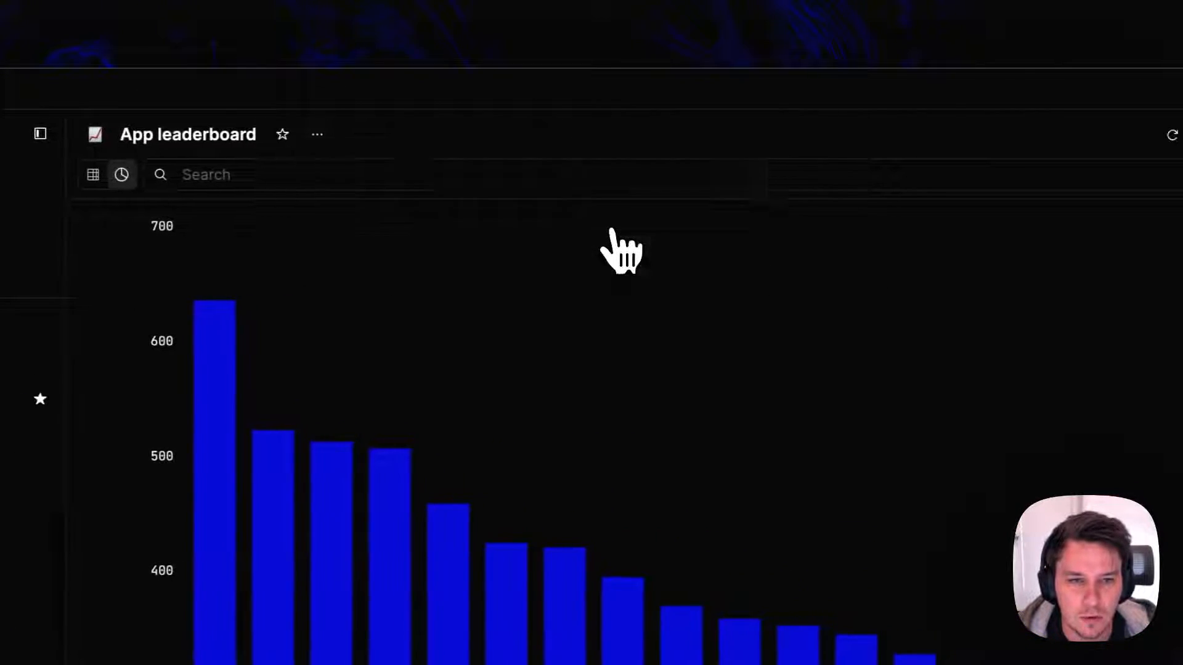
left_click_drag(191, 333, 185, 364)
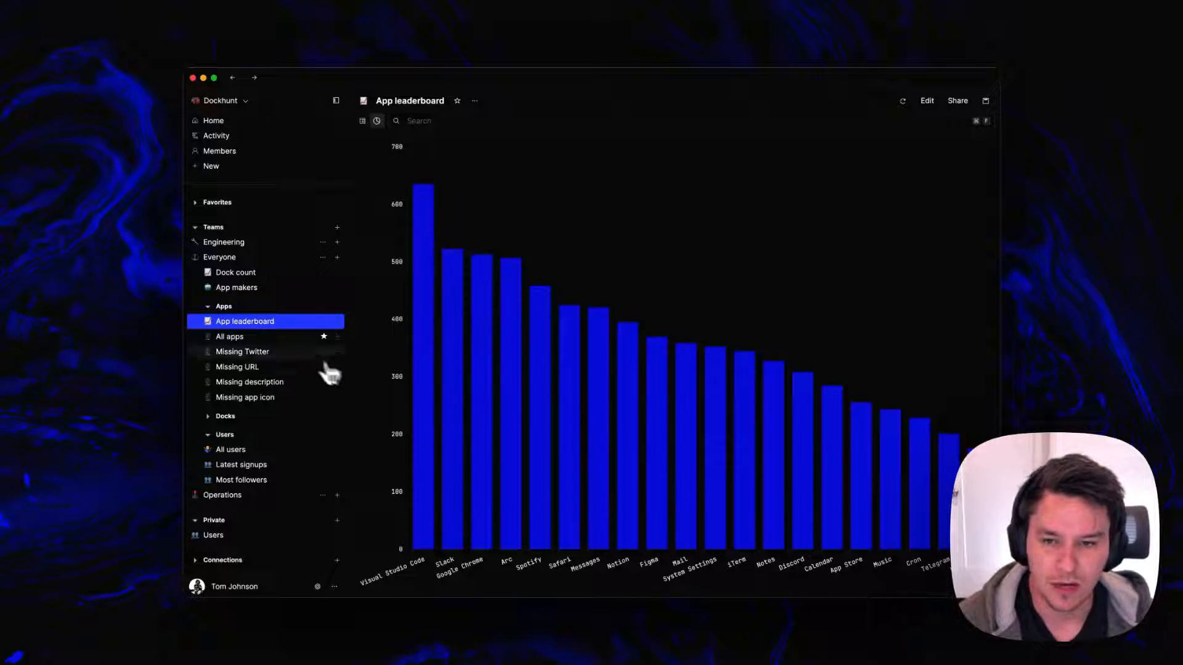
View the Dock count query as a chart and return to App leaderboard
left_click(222, 275)
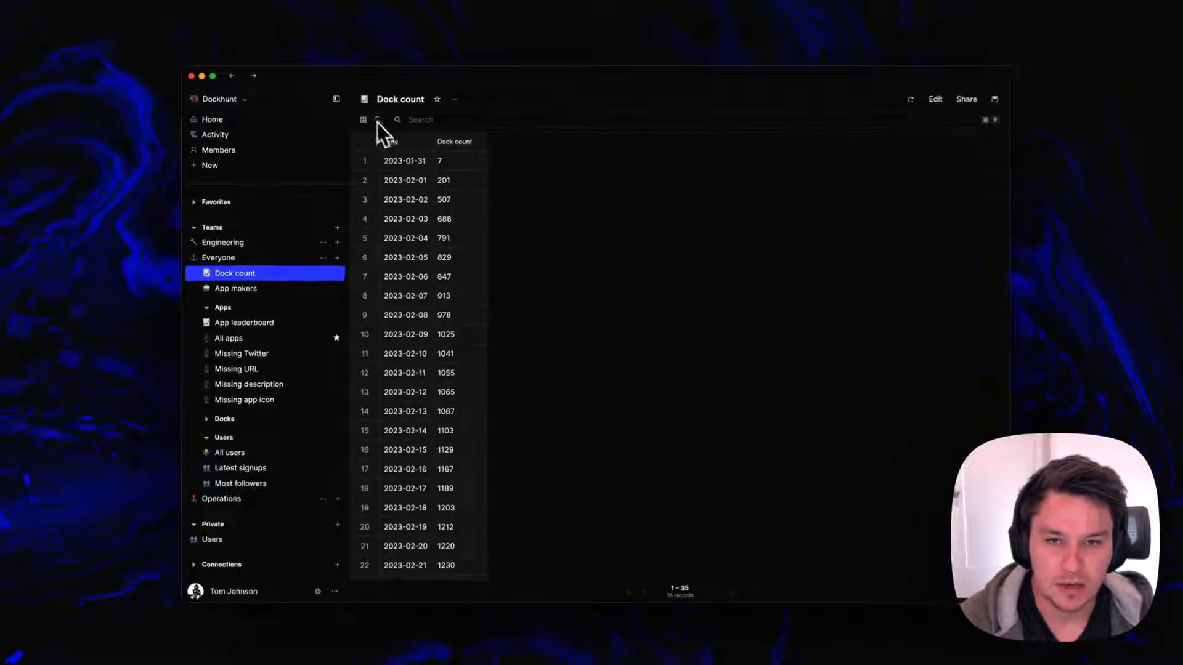
left_click(378, 120)
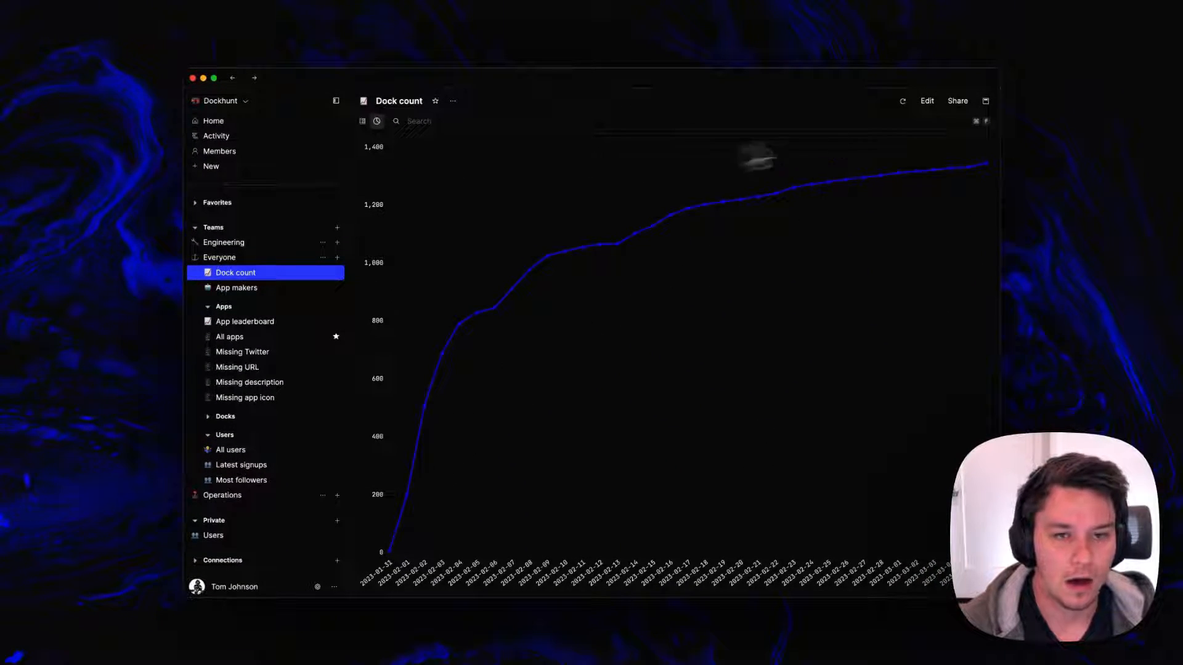
left_click(250, 321)
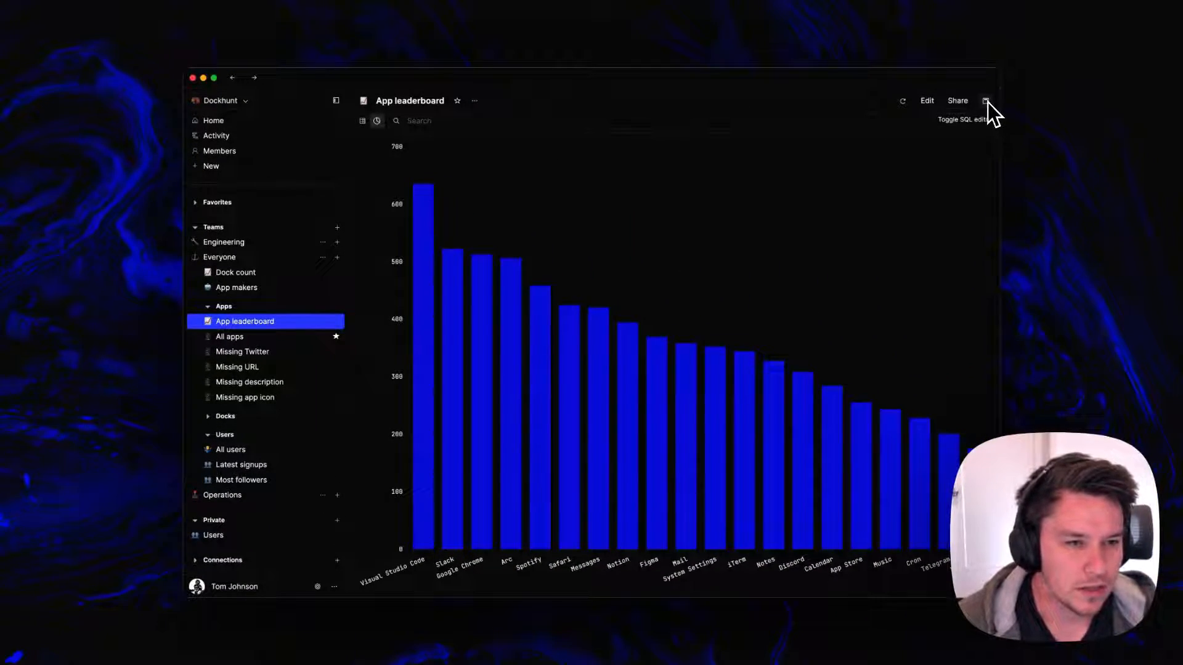
Save App leaderboard with running on page load turned off, and run the query manually
left_click(927, 100)
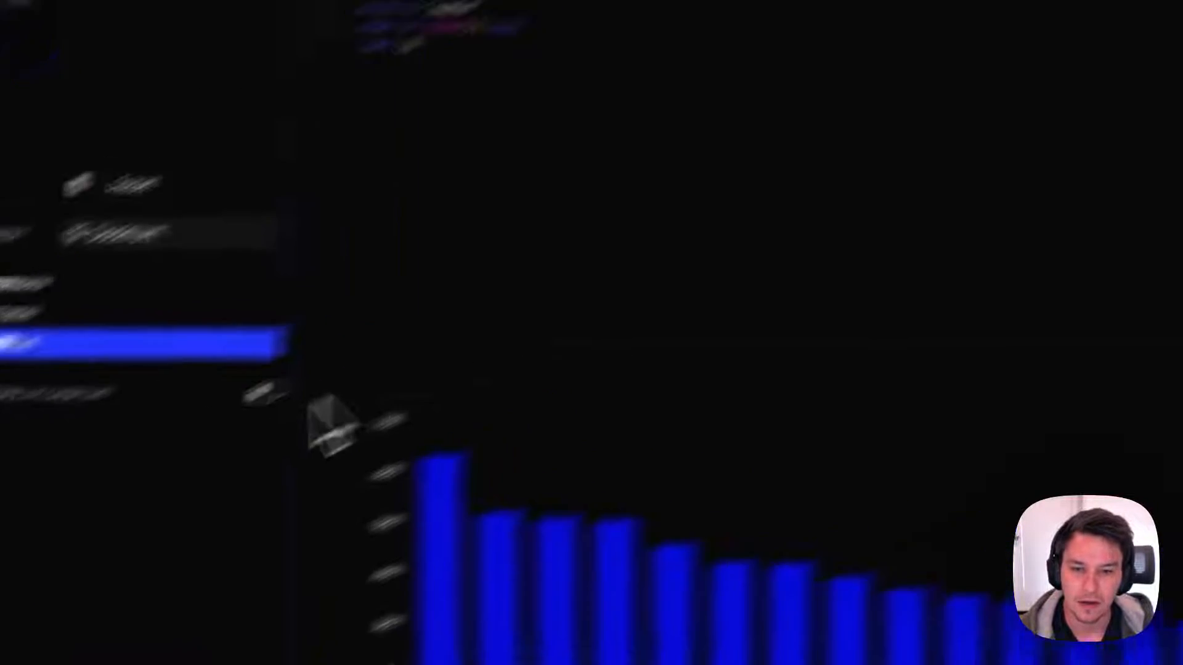
left_click(1022, 139)
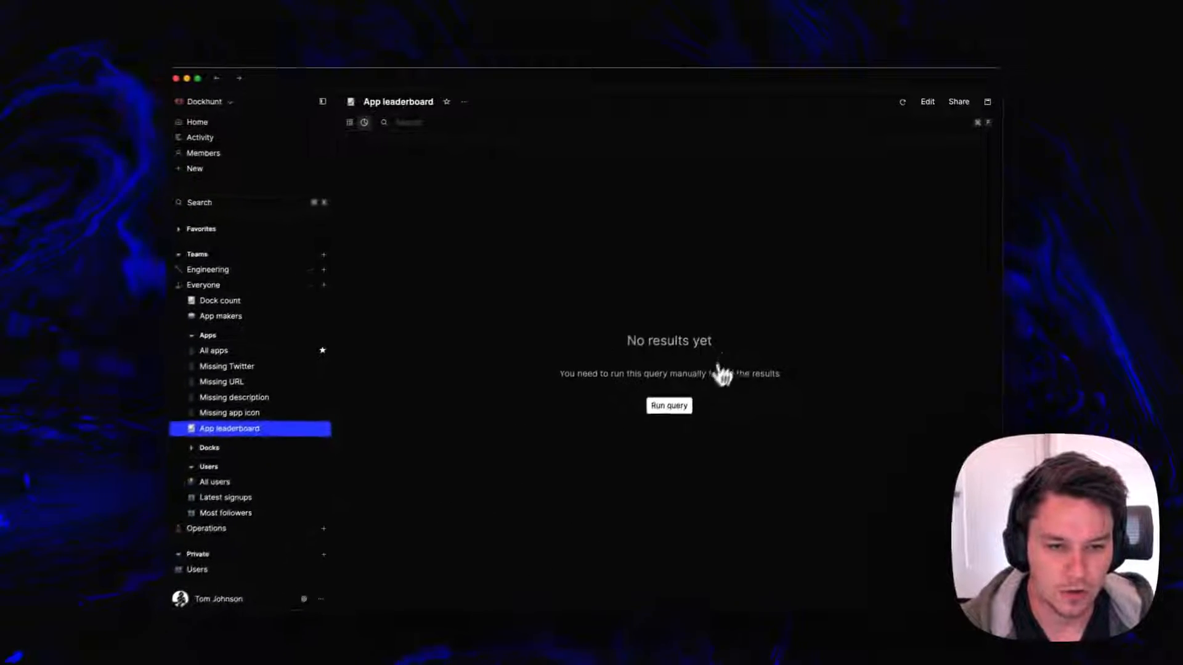
left_click(674, 406)
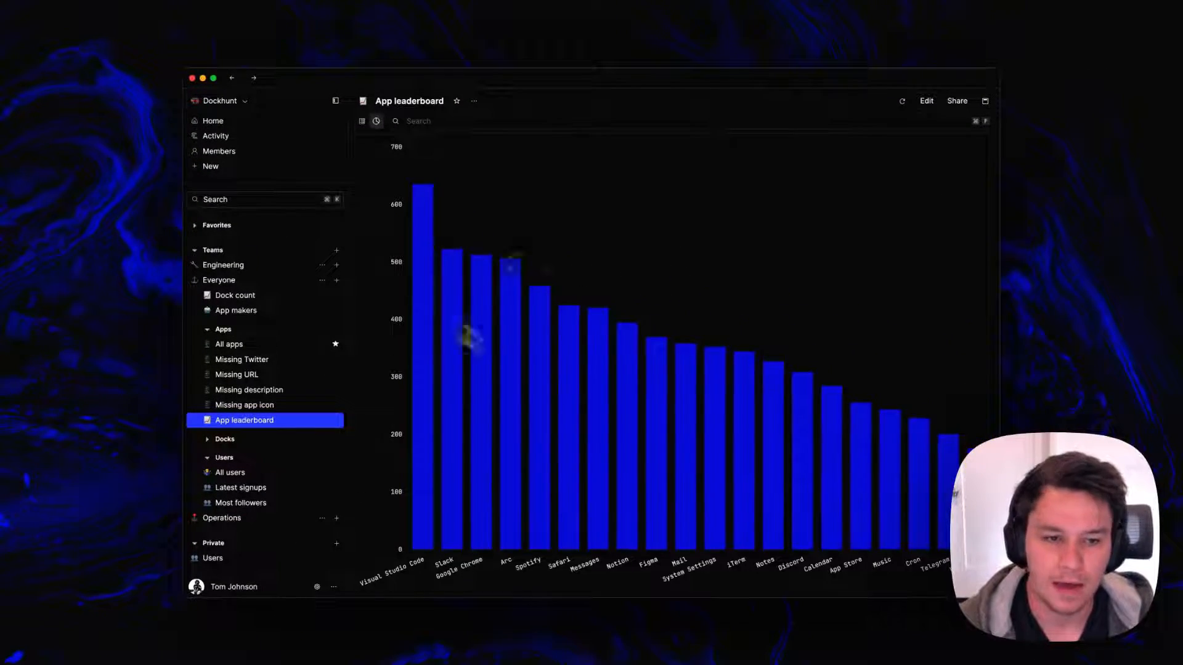
Visit the Missing description view, reopen App leaderboard and run its query manually again
left_click(227, 391)
left_click(232, 418)
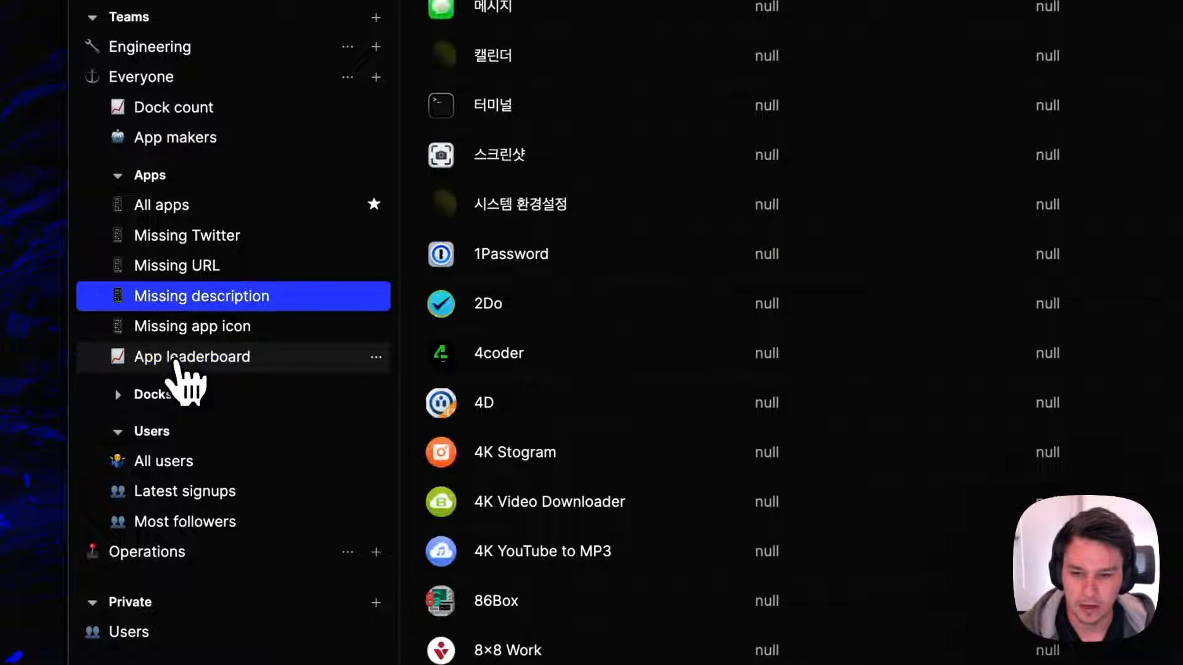
left_click(174, 364)
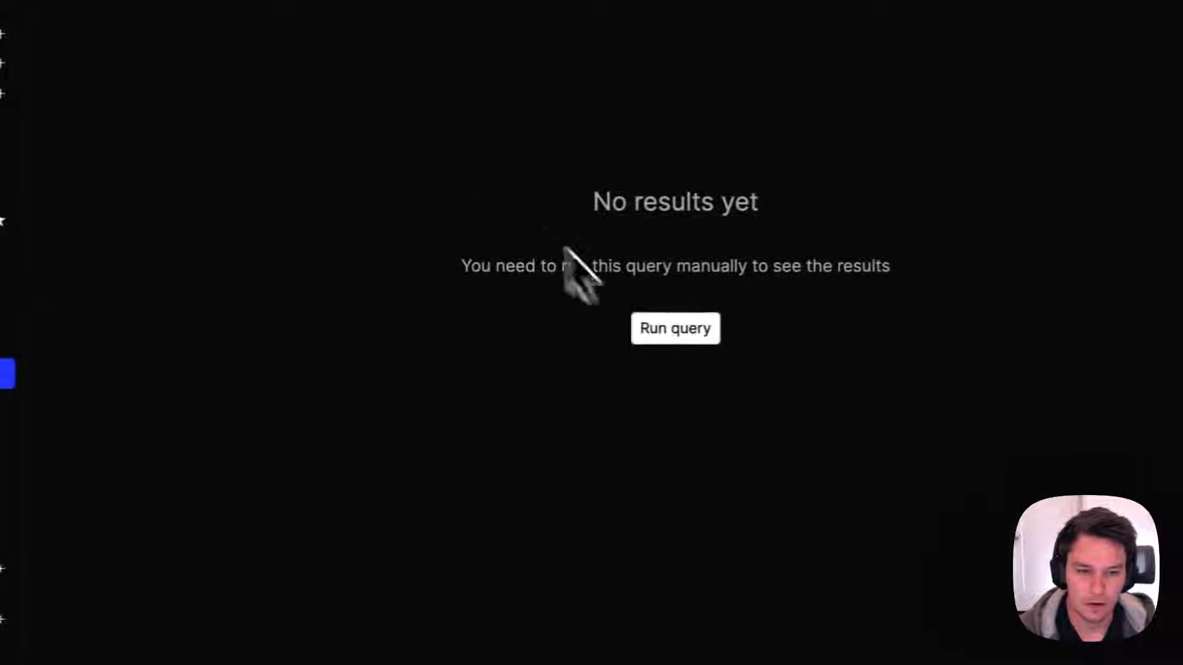
left_click(655, 329)
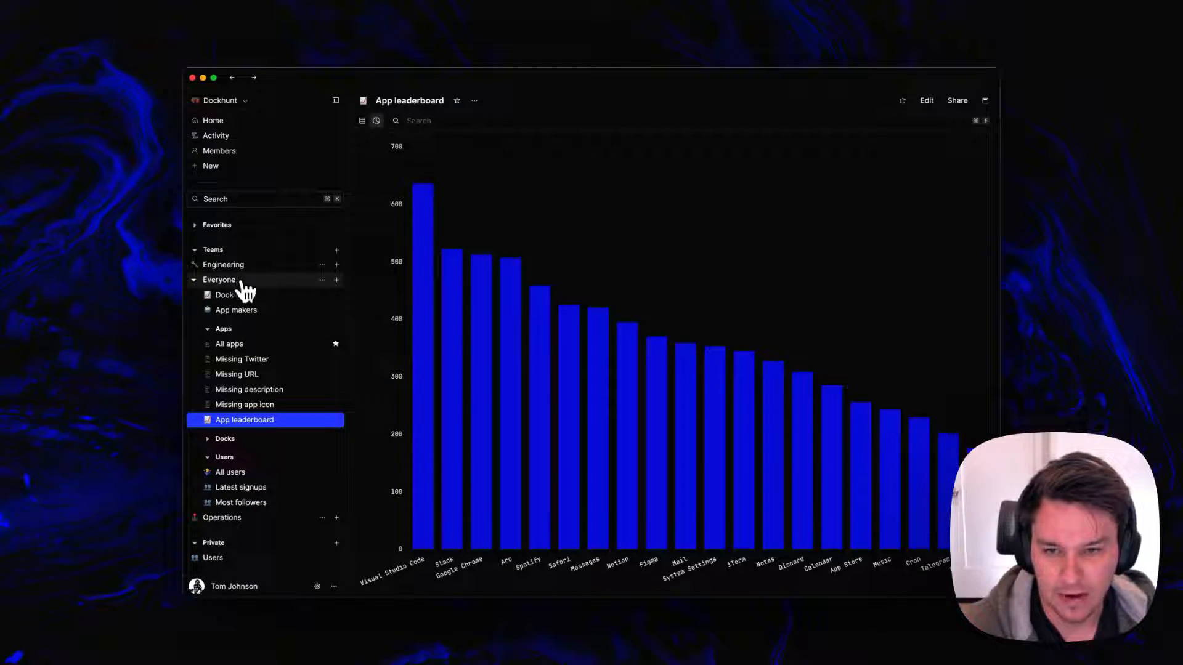
Look at the Everyone team's page and go back to App leaderboard
left_click(241, 281)
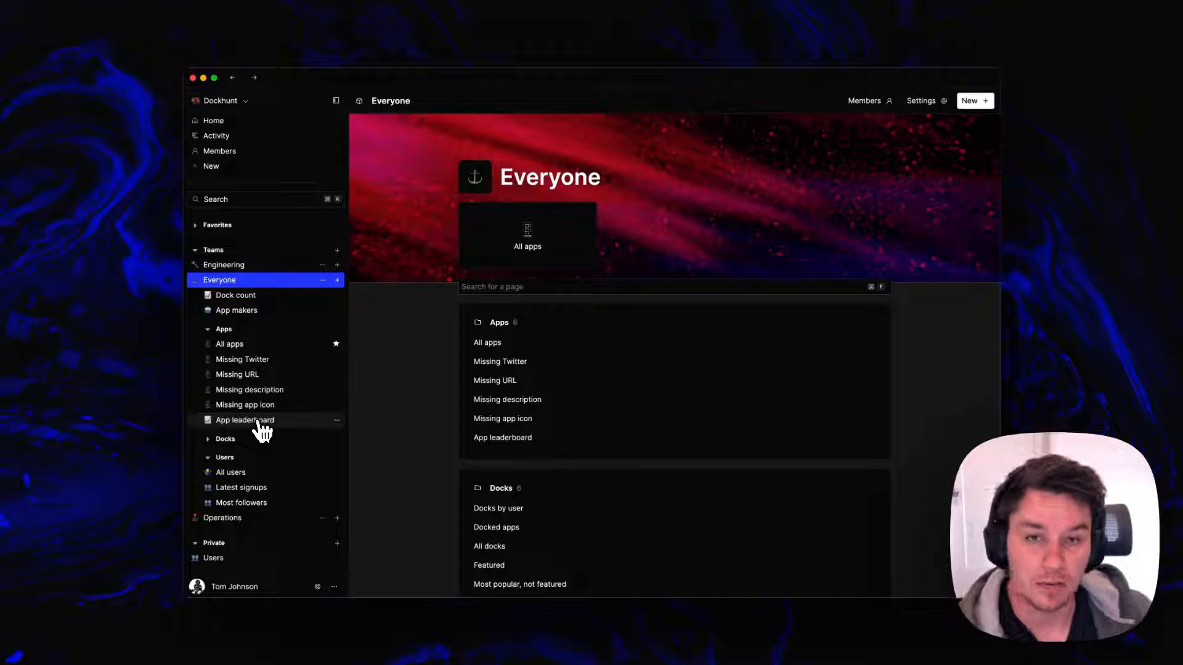
left_click(253, 409)
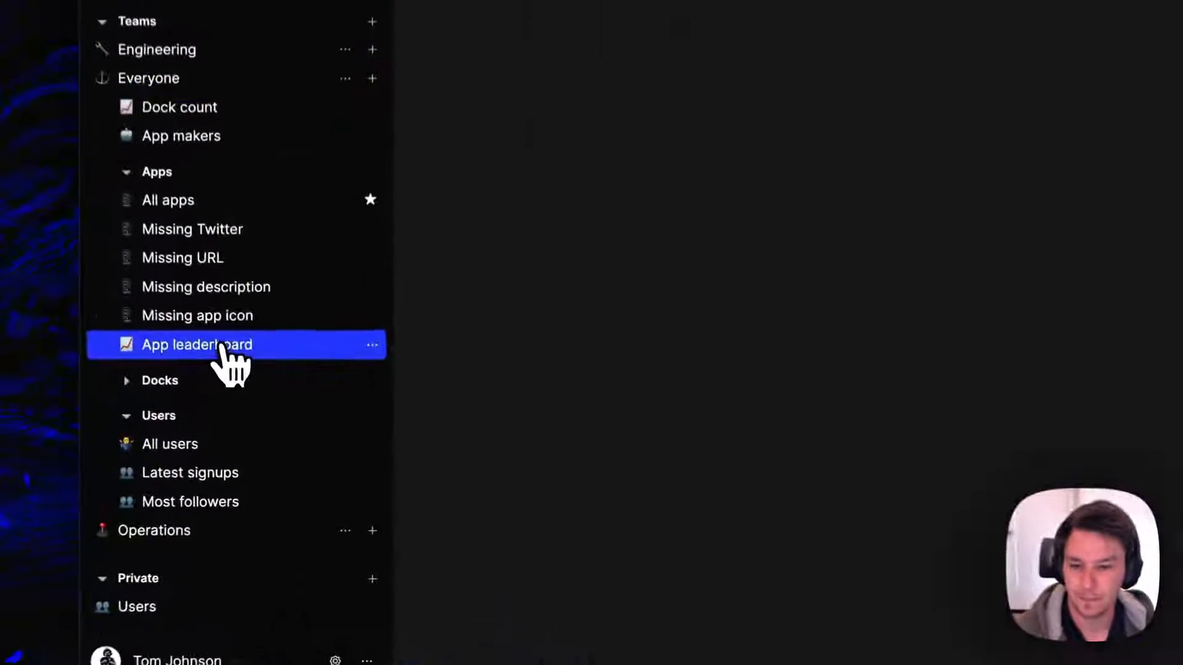